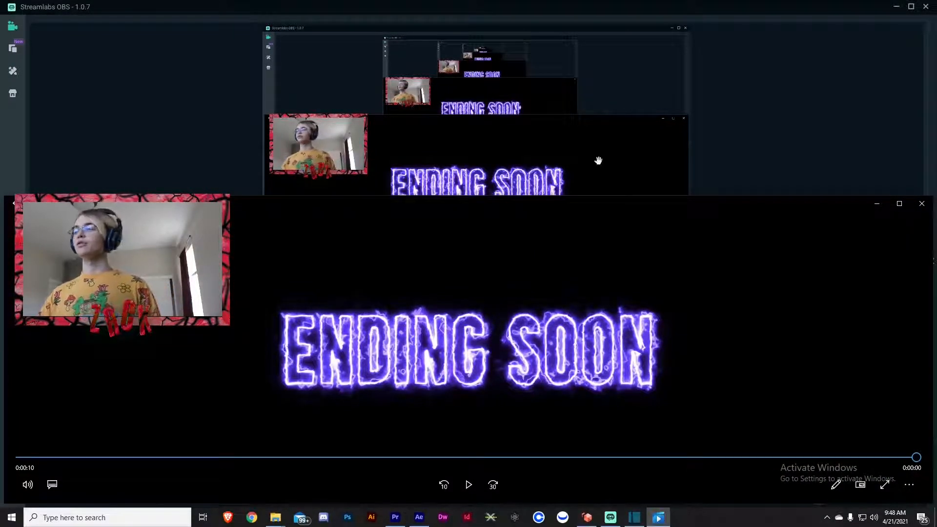
Switch to After Effects and create a new 1920 × 1080 composition at 60 frames per second with duration 0:00:10:15.
click(922, 212)
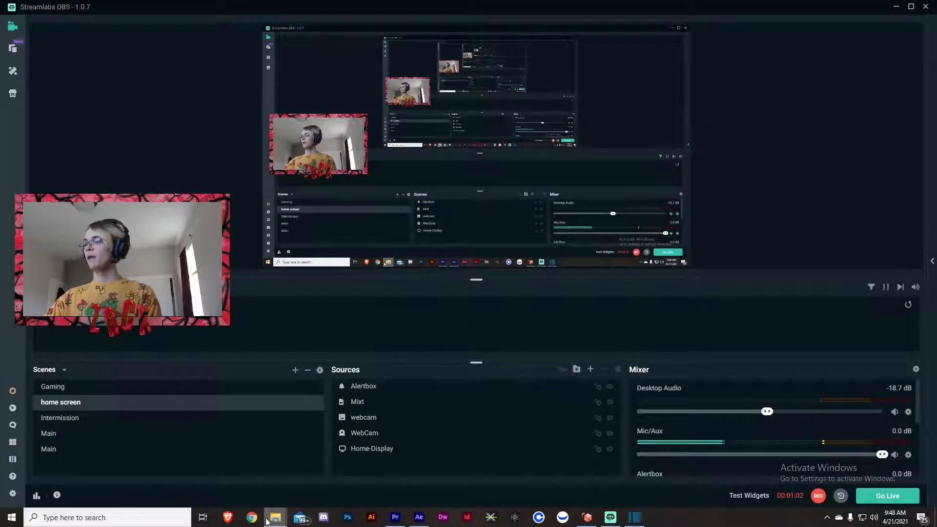
click(419, 518)
click(52, 16)
click(59, 38)
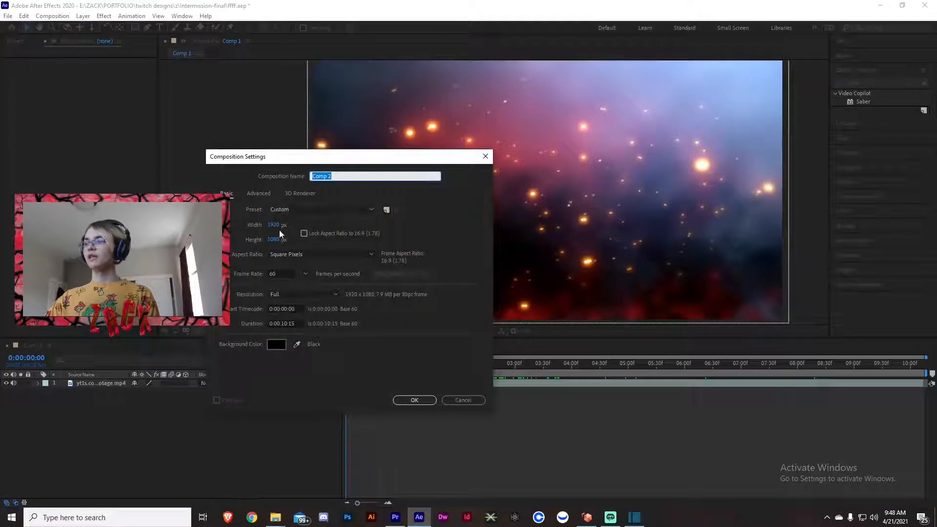
click(275, 272)
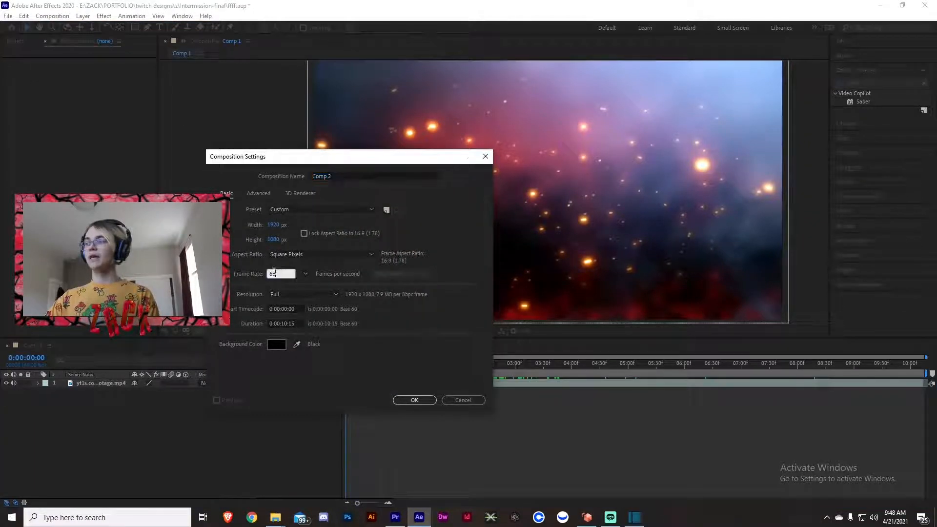
click(299, 323)
click(236, 318)
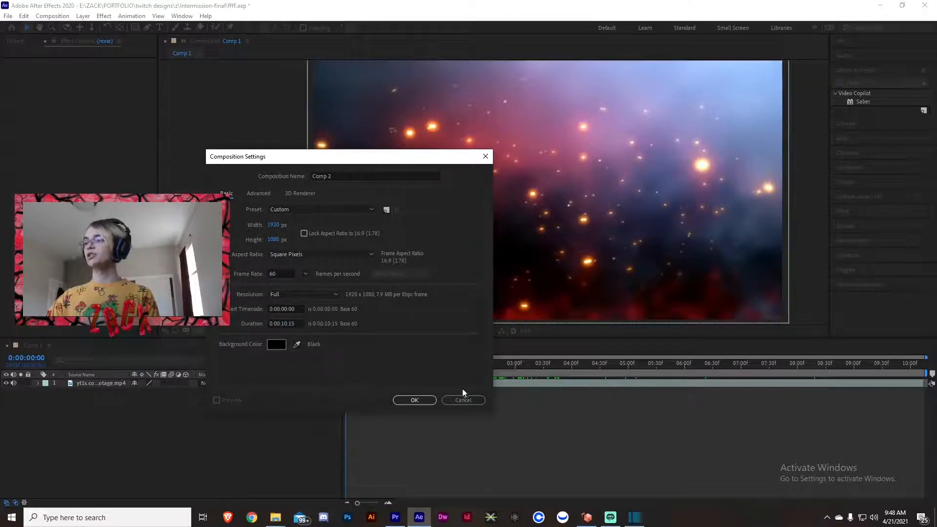
click(426, 405)
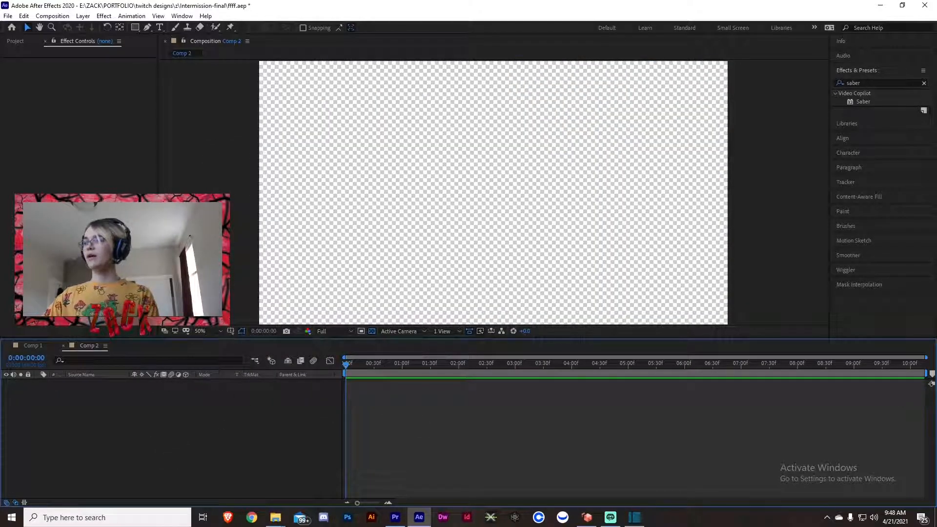
Return to the Comp 1 timeline and select the smoke and sparks video layer.
click(29, 346)
drag(166, 433, 86, 386)
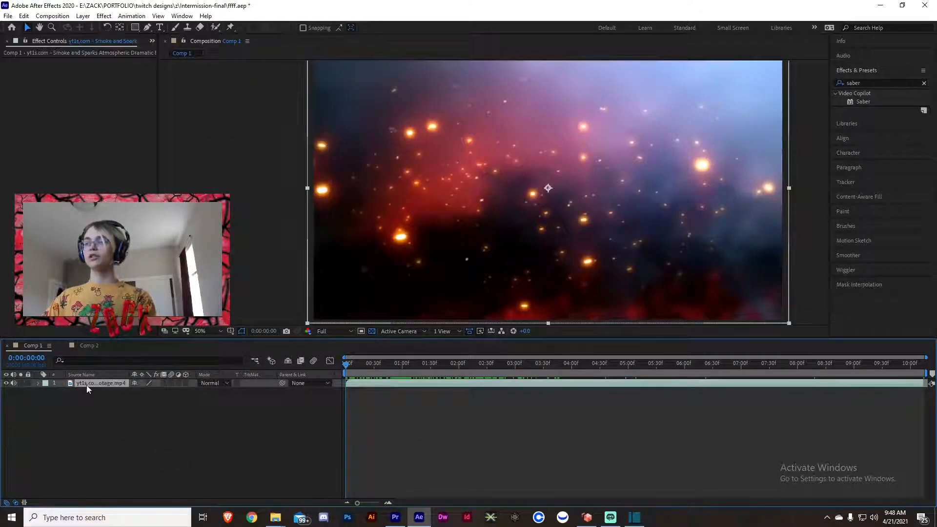
click(103, 383)
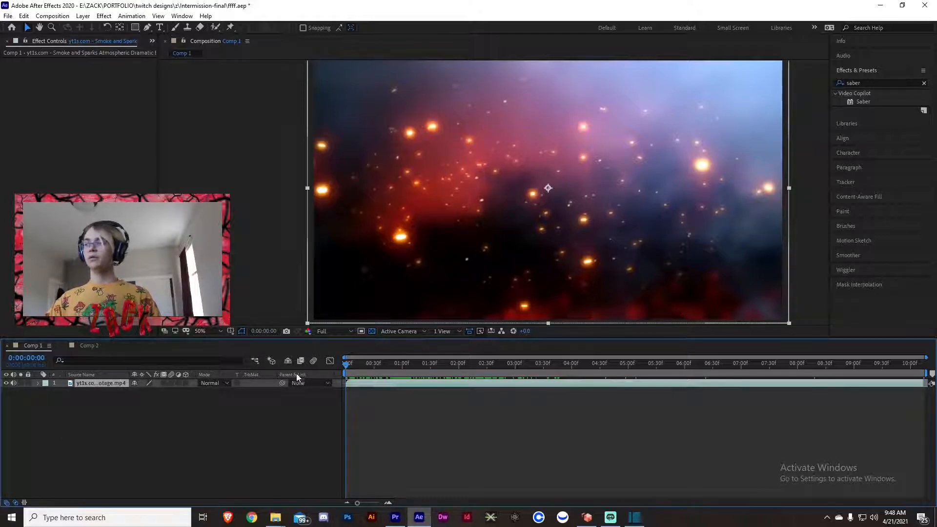
click(364, 368)
drag(365, 368, 1, 393)
click(104, 456)
drag(109, 453, 36, 375)
click(107, 434)
drag(138, 444, 106, 371)
click(148, 428)
drag(430, 359, 659, 291)
Add a text layer reading "ENDING SOON" and move it roughly to the middle of the composition.
right_click(154, 409)
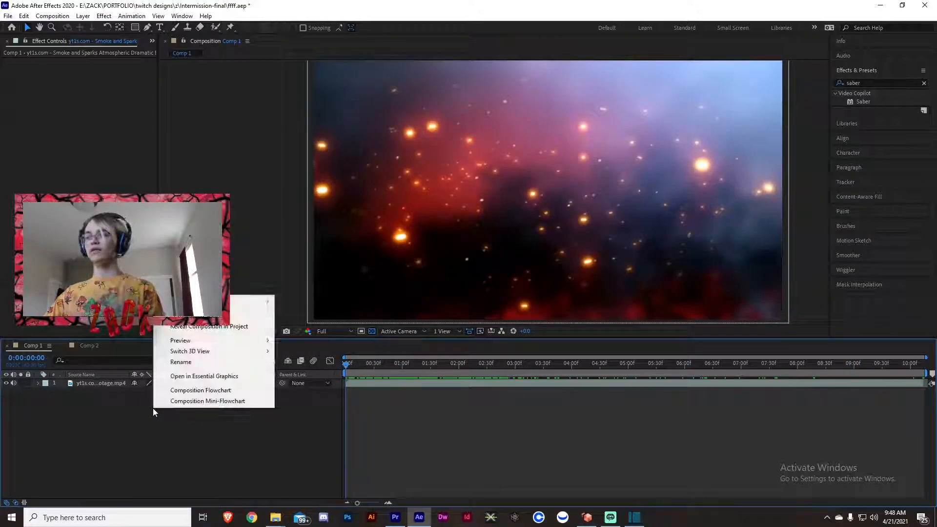
mouse_move(251, 302)
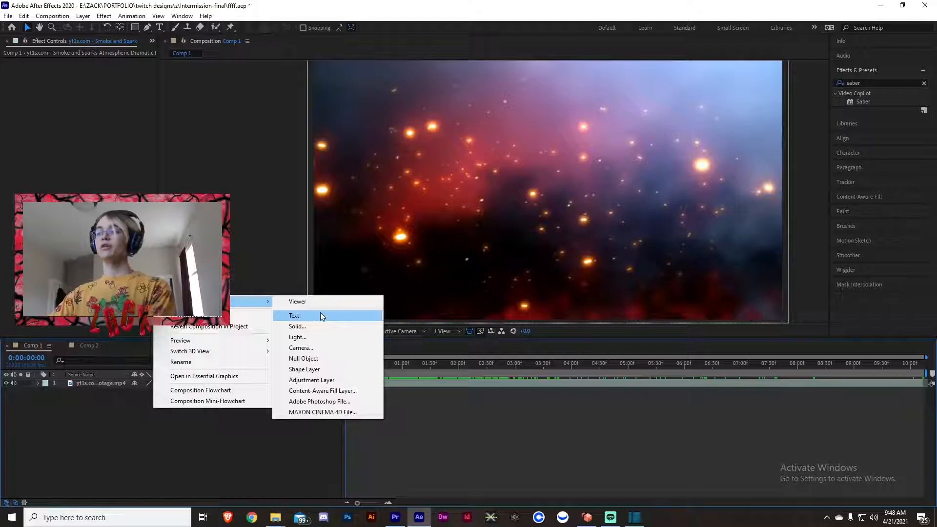
click(321, 315)
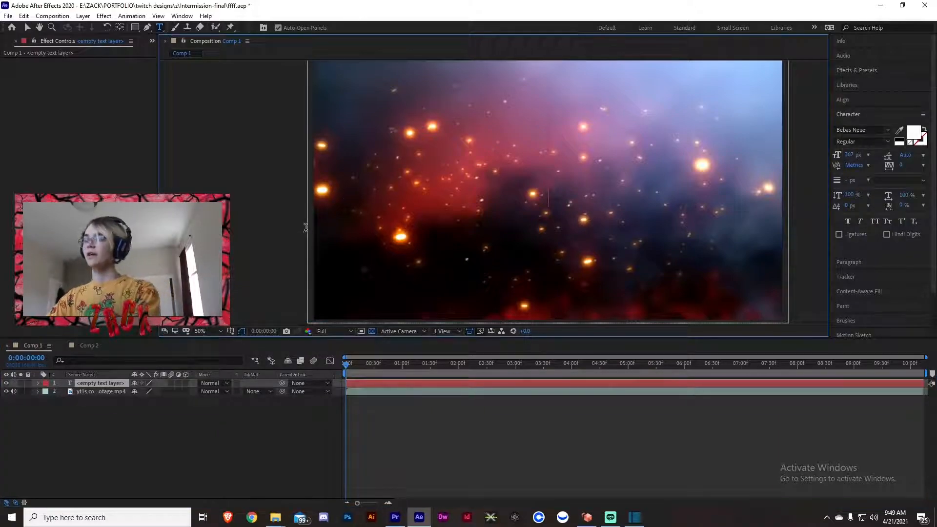
text(ENDING SOON)
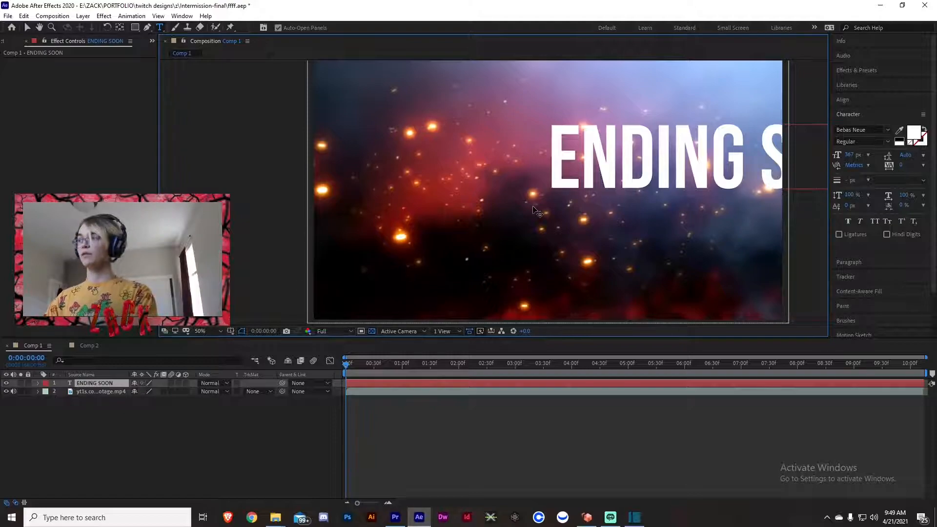
drag(536, 210, 357, 234)
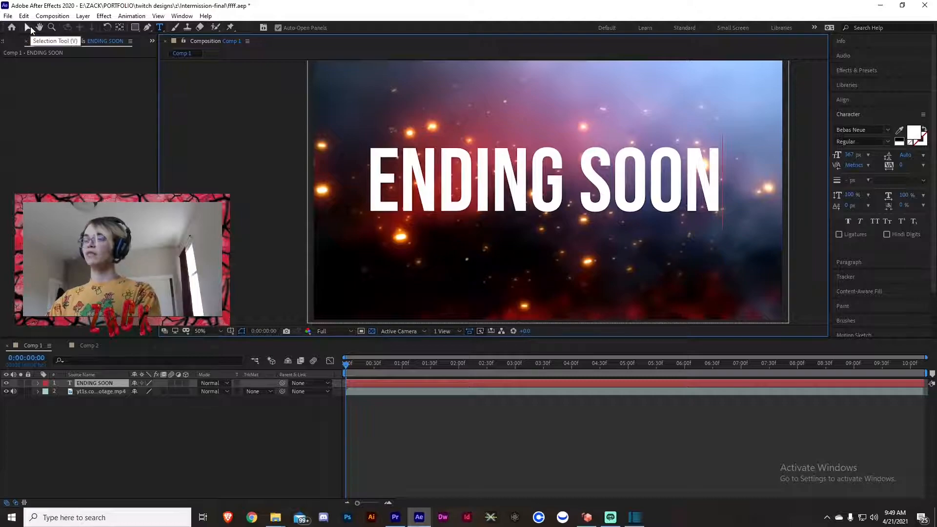
text(v)
key(BackSpace)
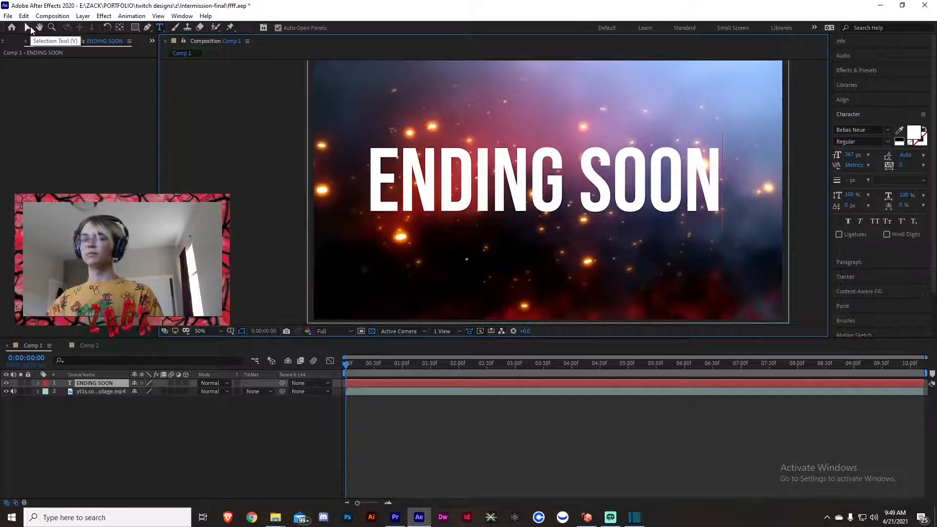
click(30, 26)
Center the anchor point in the ENDING SOON text layer's content and center the layer in view.
right_click(527, 186)
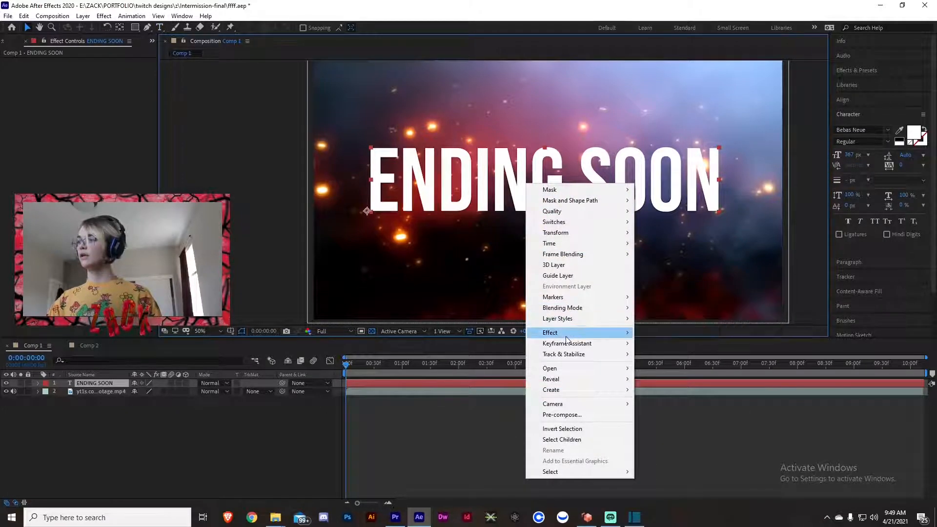
mouse_move(567, 231)
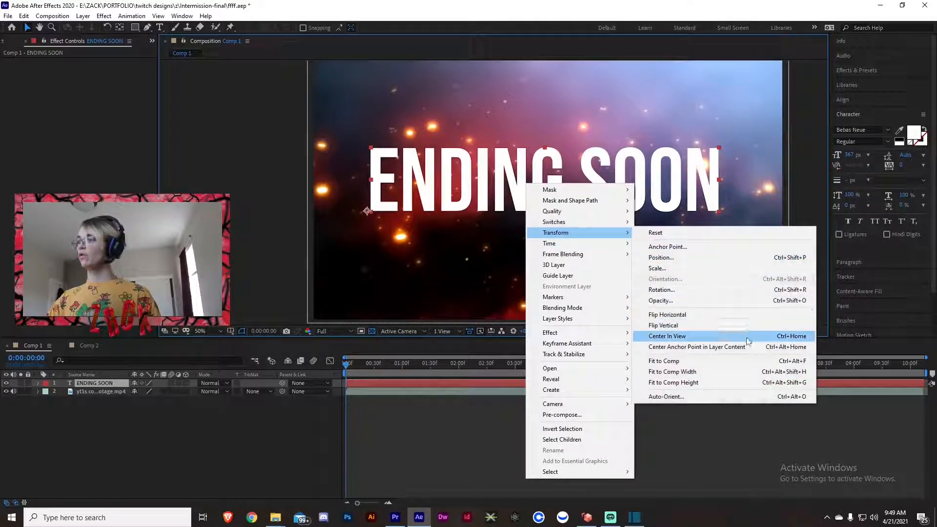
click(727, 346)
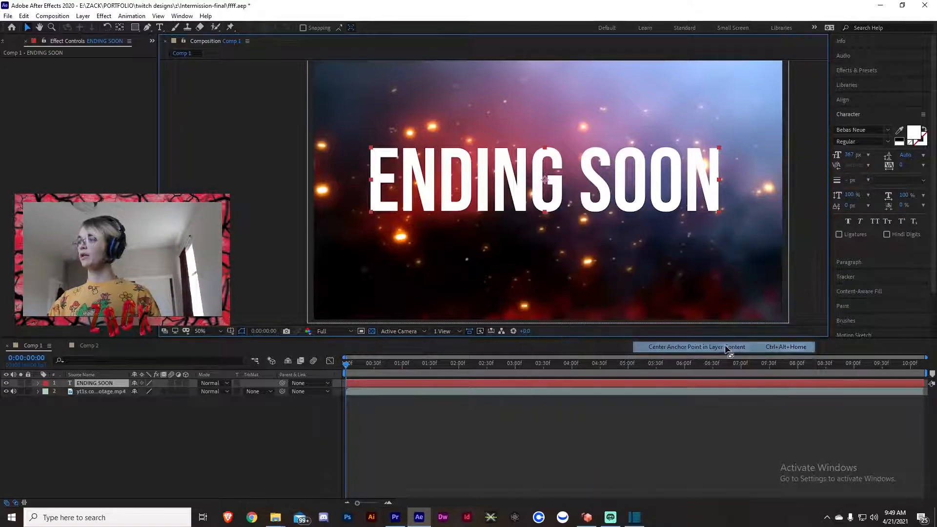
right_click(559, 196)
mouse_move(619, 267)
mouse_move(622, 244)
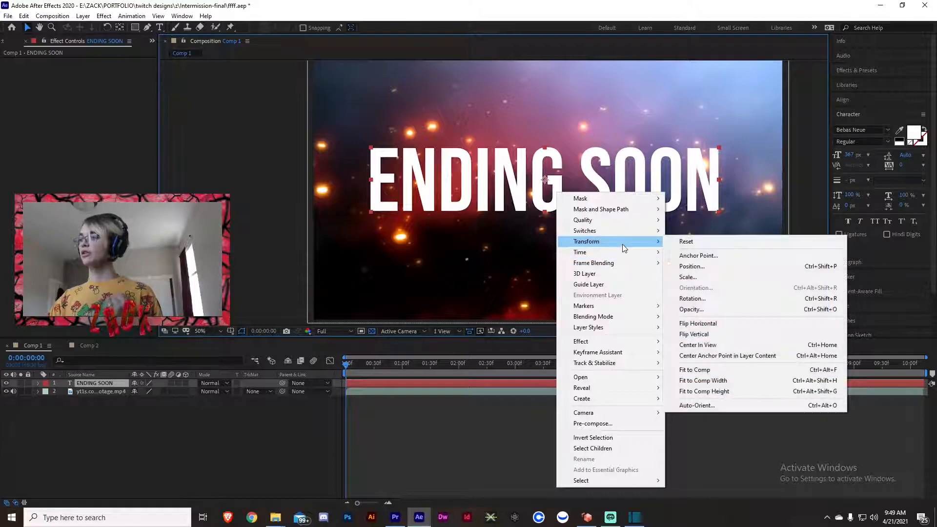
click(717, 345)
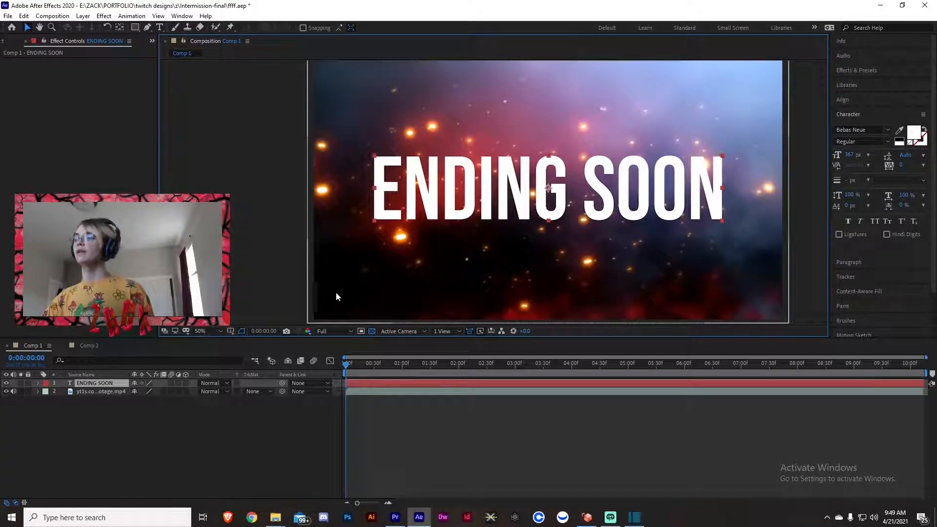
Create masks from the ENDING SOON text layer.
right_click(82, 384)
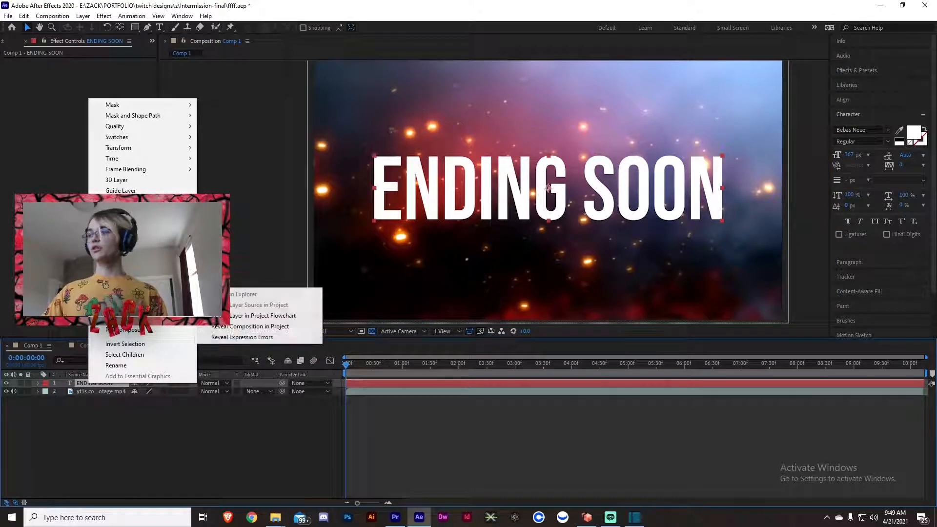
mouse_move(146, 305)
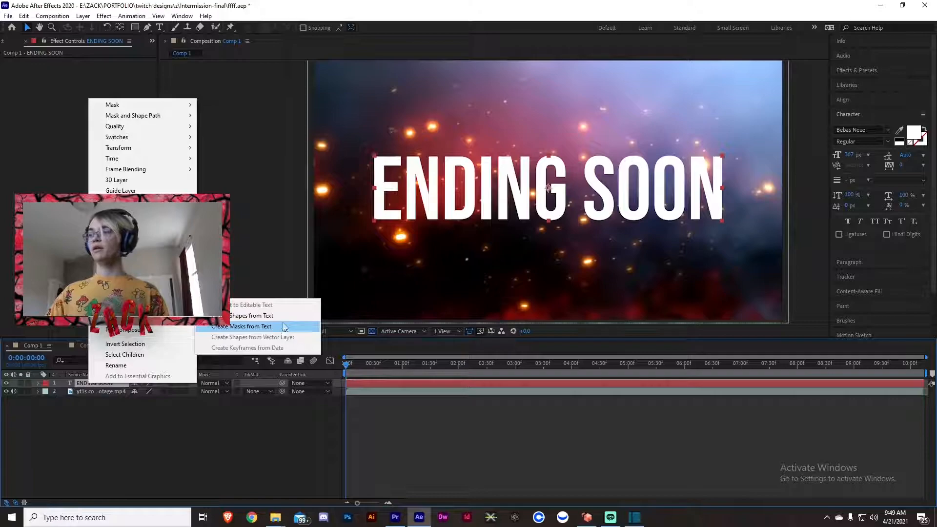
click(254, 325)
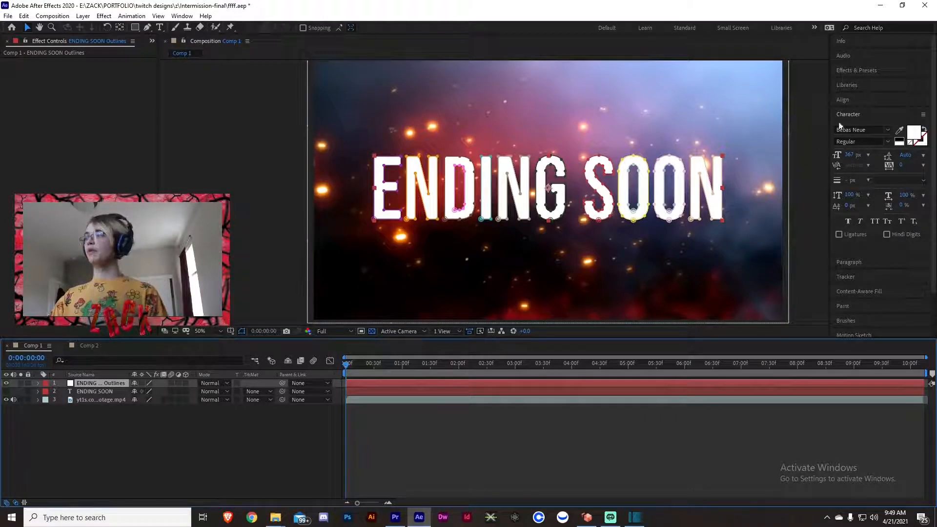
Find the Saber effect and apply it to the ENDING SOON Outlines layer.
click(871, 71)
click(866, 83)
text(saber)
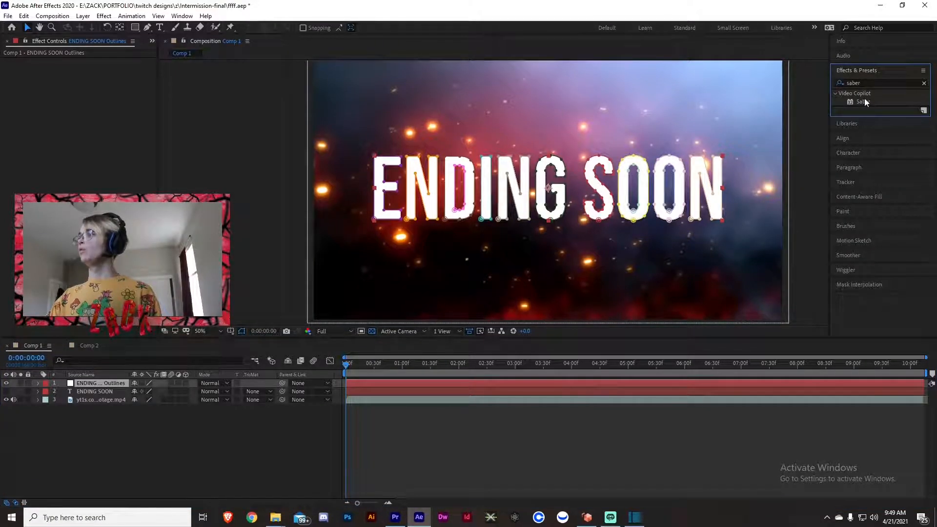
click(864, 103)
drag(863, 103, 889, 90)
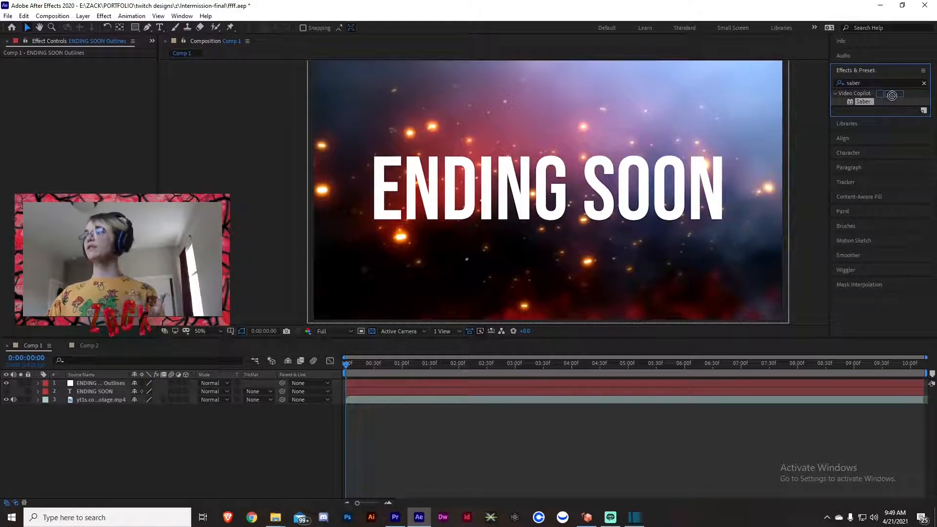
drag(886, 98, 116, 382)
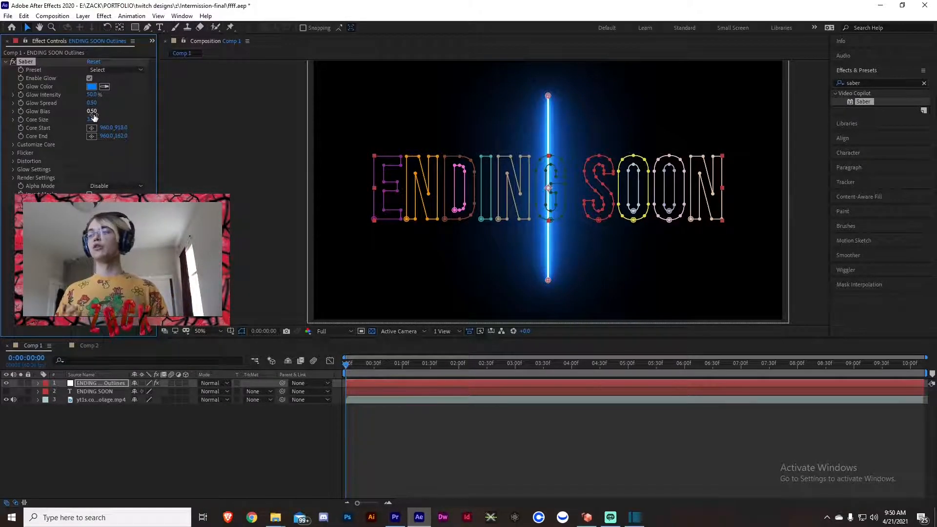
Set the Saber effect's core type to Layer Masks.
click(13, 145)
click(116, 153)
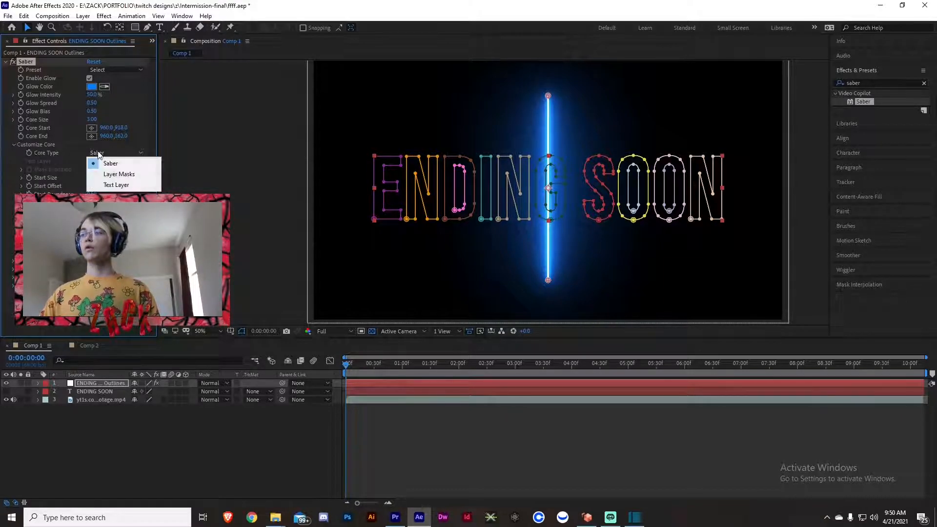
click(117, 174)
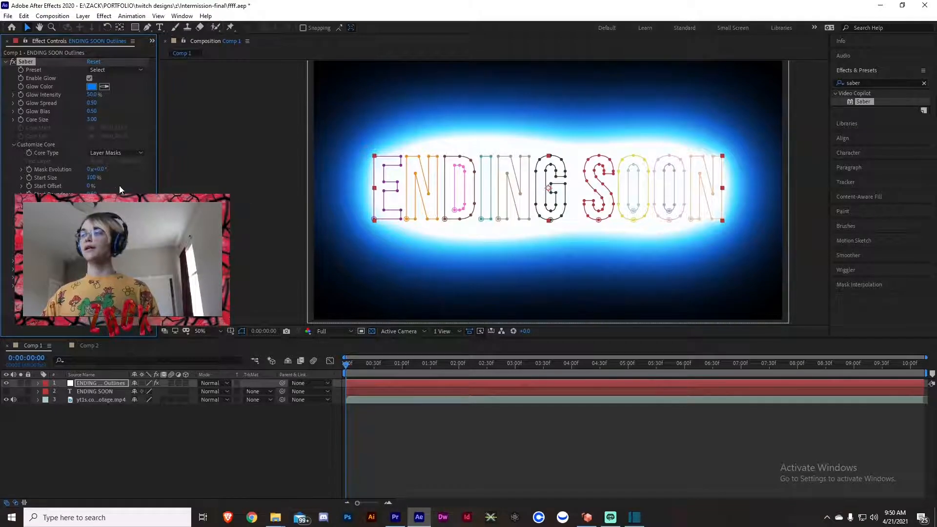
Try the Neon preset for the Saber effect on the ENDING SOON Outlines layer.
click(101, 390)
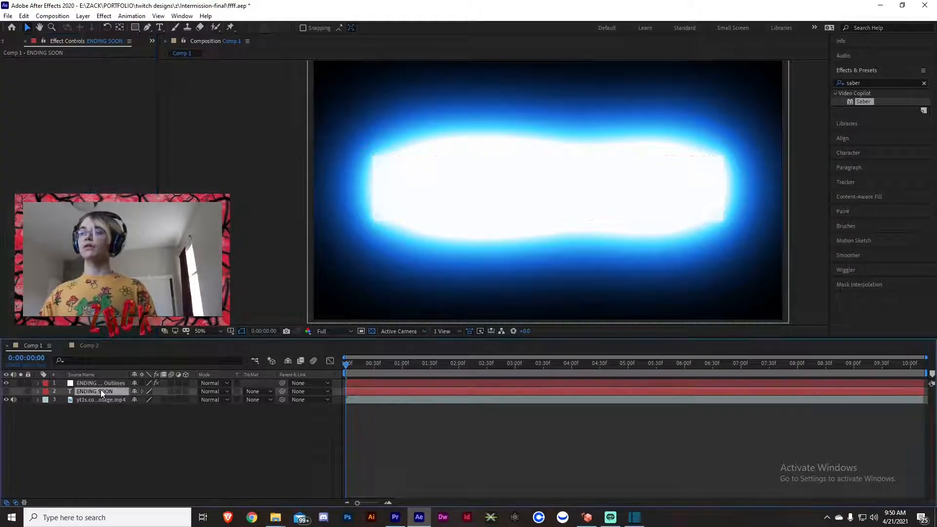
click(102, 387)
click(110, 70)
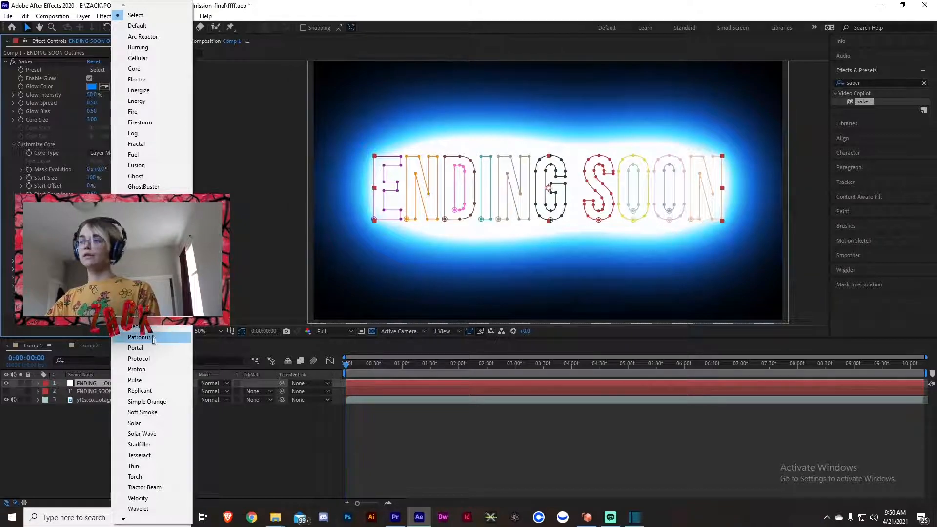
click(139, 326)
click(277, 197)
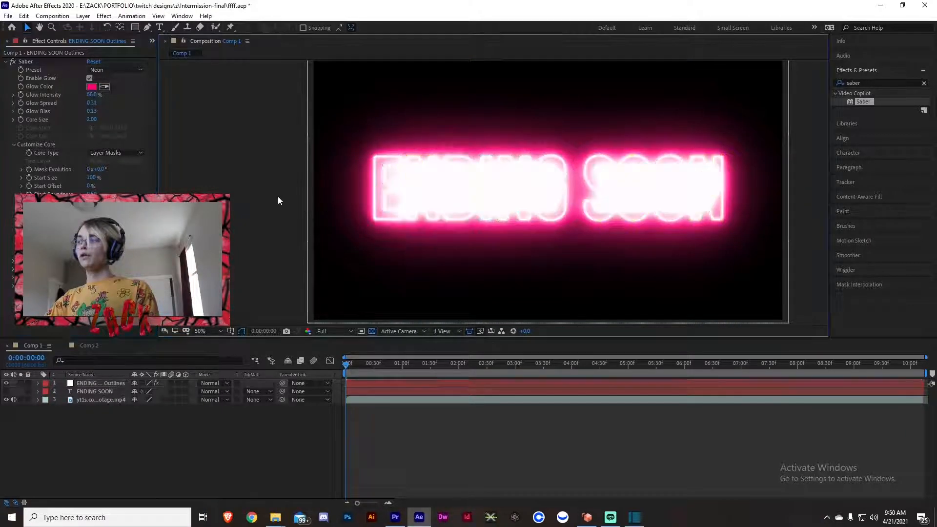
Apply the Kryptonite preset to the Saber effect and set its glow color to red, FF0000.
click(95, 70)
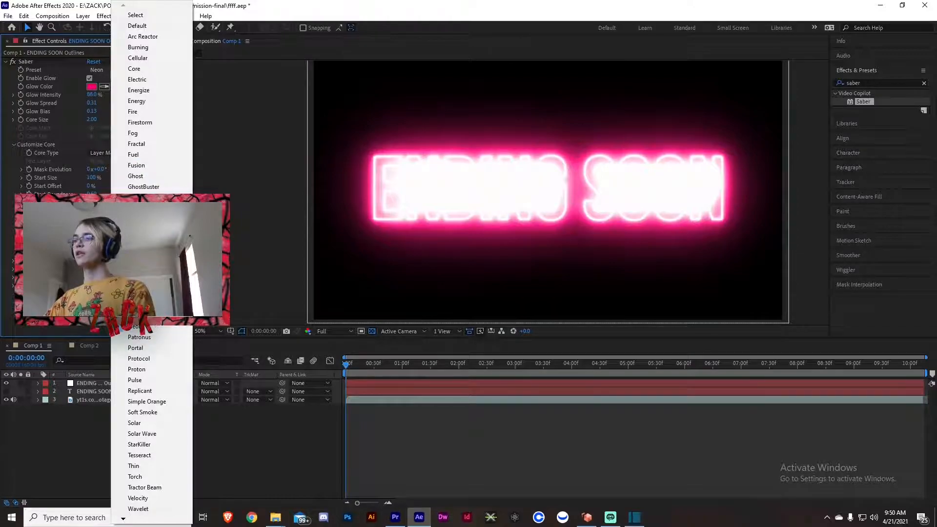
click(122, 228)
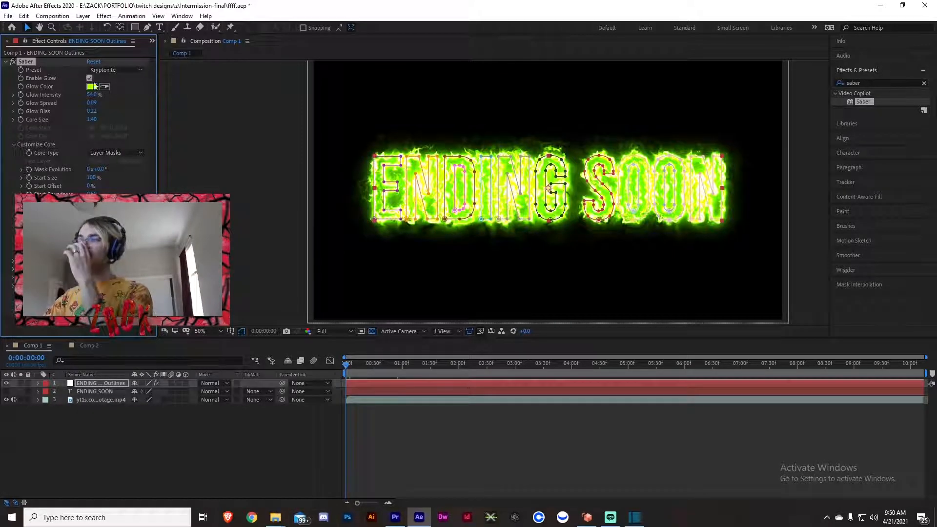
click(95, 87)
drag(486, 372, 484, 341)
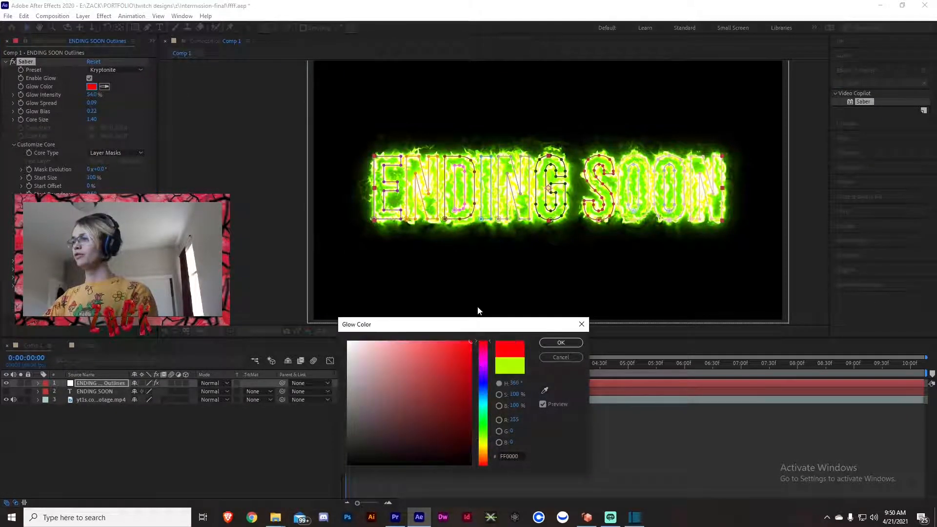
click(564, 343)
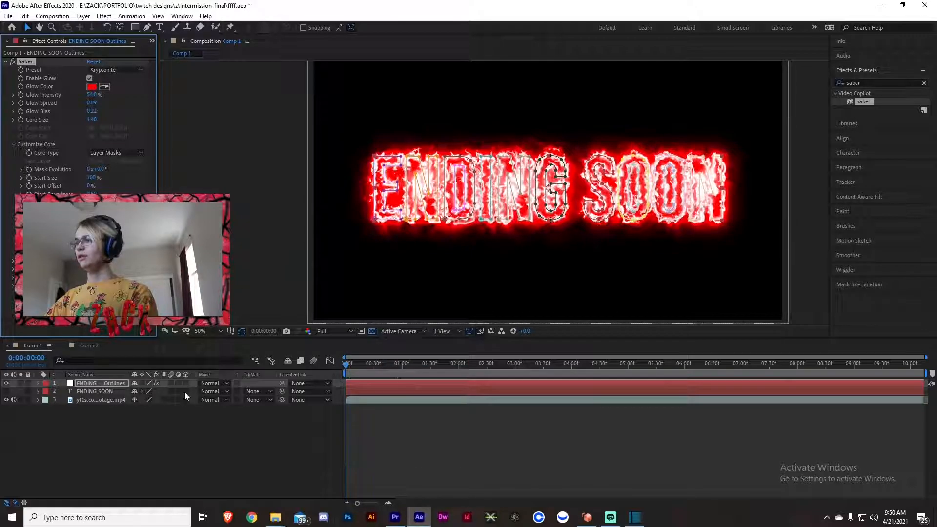
click(337, 247)
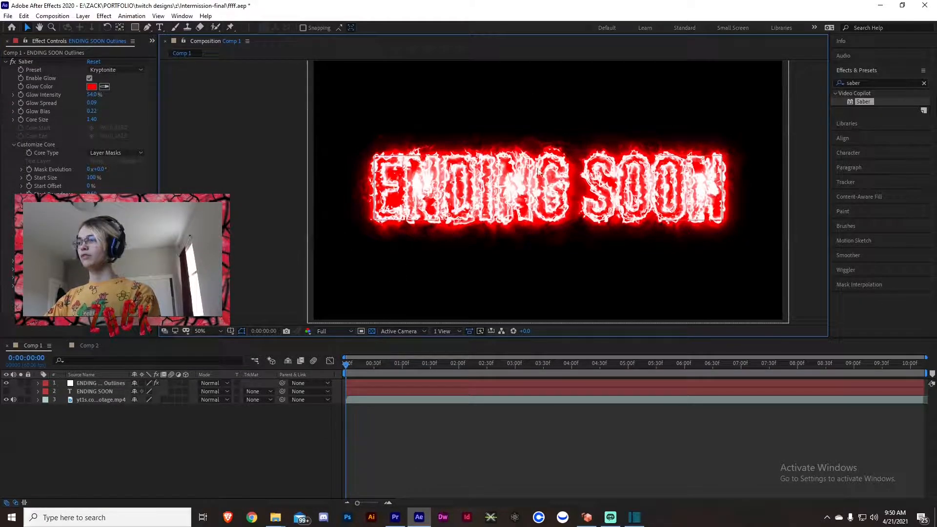
Set the blending mode of the ENDING SOON Outlines layer to Add.
click(213, 382)
click(271, 184)
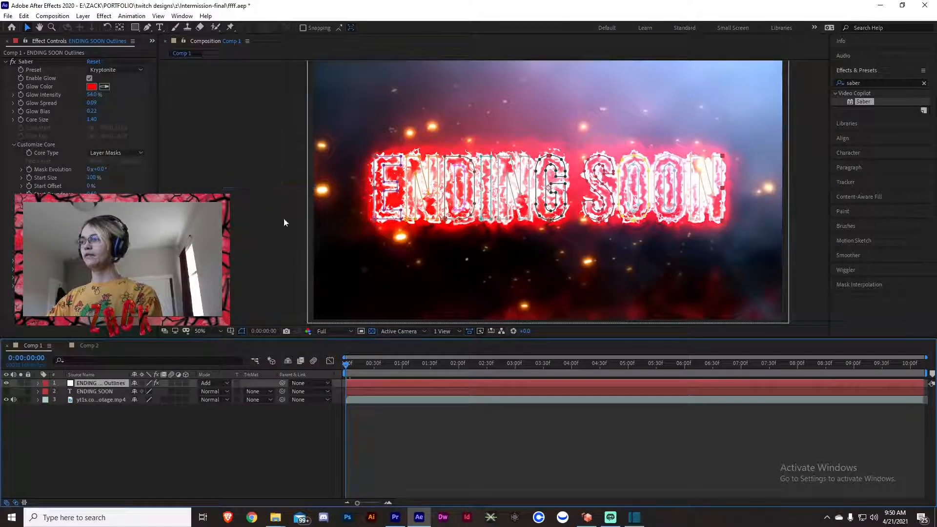
Set the Saber effect's glow intensity on the ENDING SOON Outlines layer to 10%.
click(92, 94)
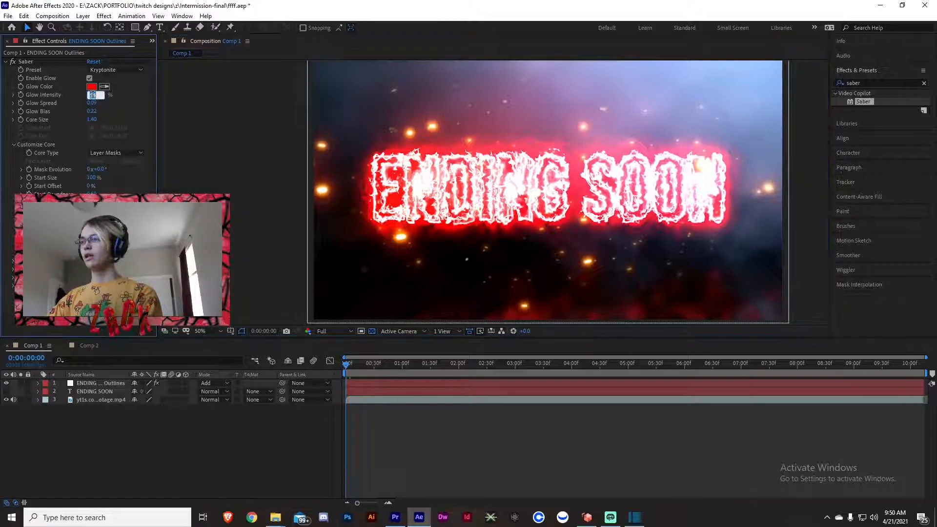
text(10)
key(Return)
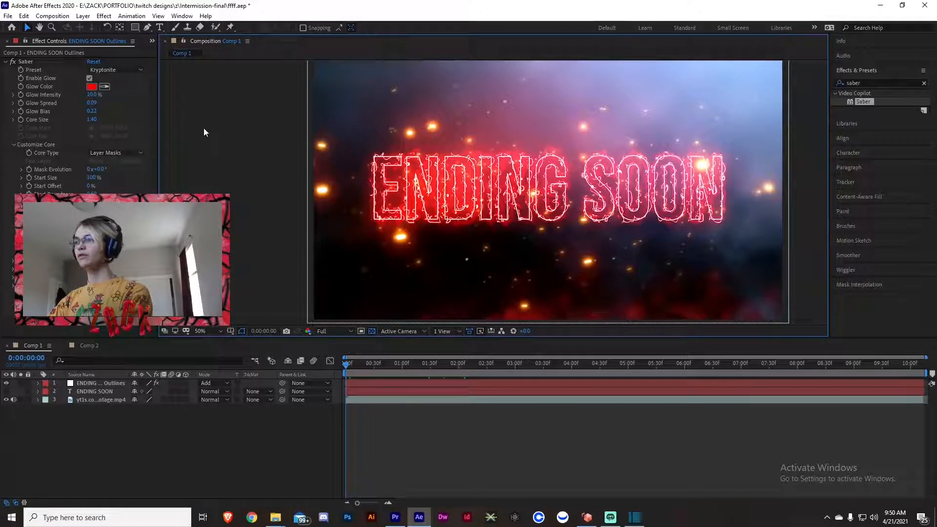
Try a core size of 4 for the Saber effect.
click(91, 120)
text(4)
key(Return)
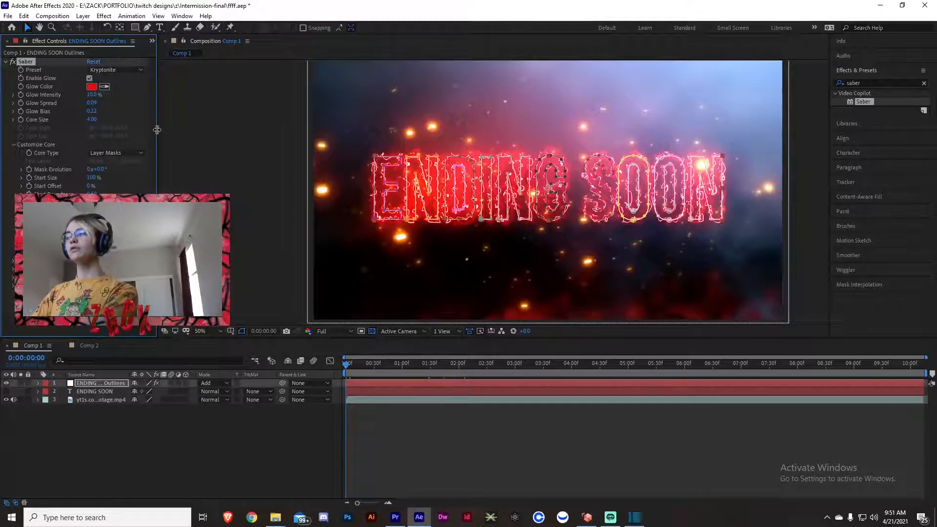
click(268, 188)
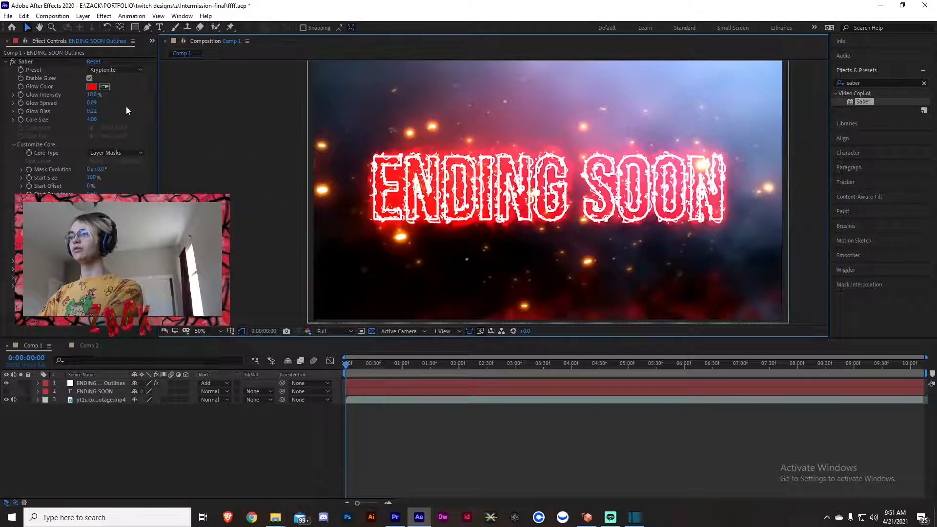
Set the Saber effect's core size to 2.
click(92, 120)
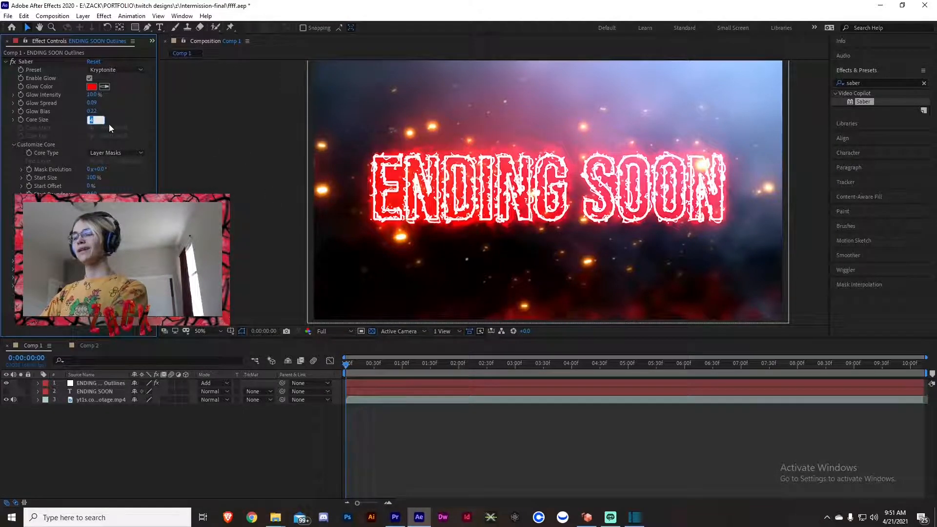
text(2)
key(Return)
click(192, 132)
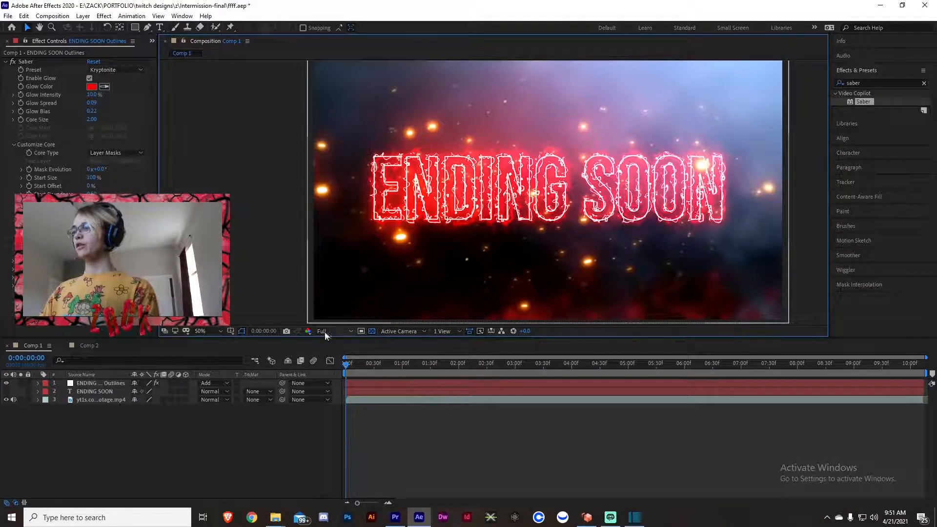
Set the Saber core's start size to 0% and enable keyframing for it at the beginning of the timeline.
click(92, 177)
text(0)
key(Return)
click(235, 259)
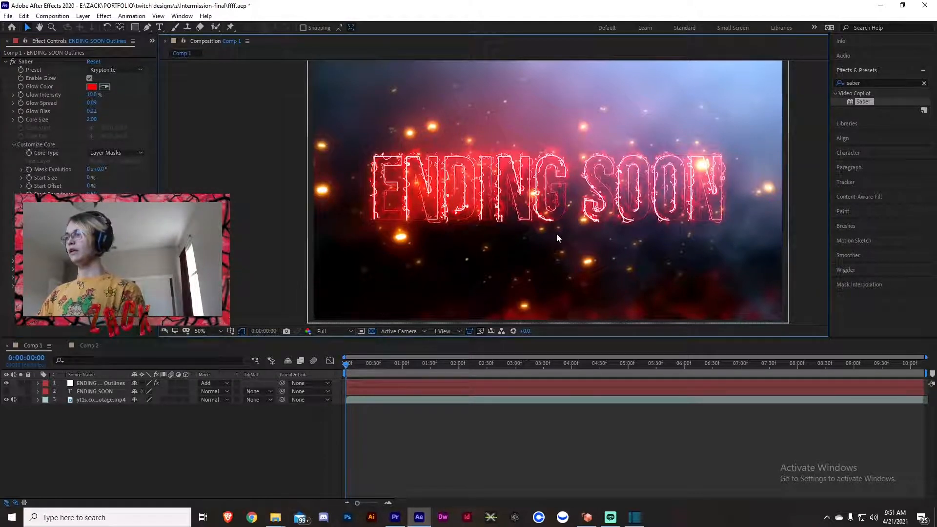
click(29, 178)
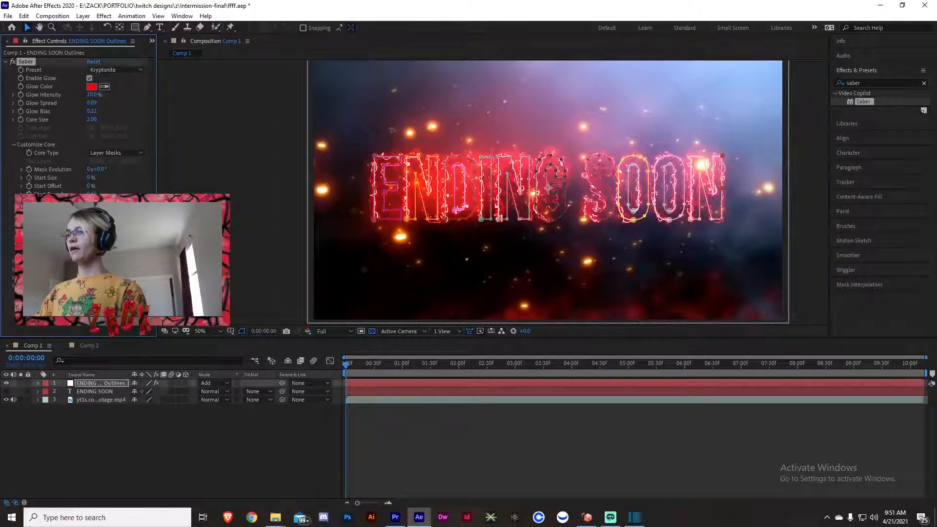
Add a start size keyframe of 100% for the Saber core at 0:00:01:29.
click(429, 372)
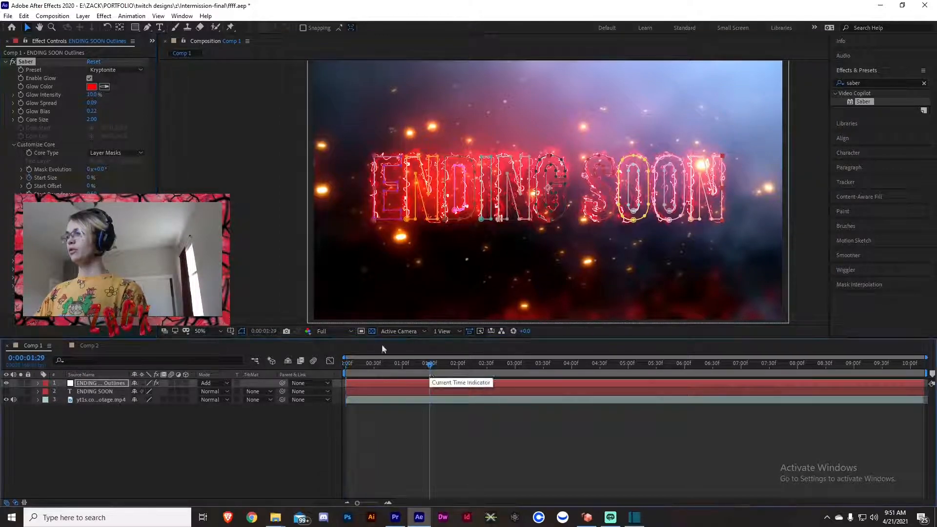
click(90, 177)
text(100)
key(Return)
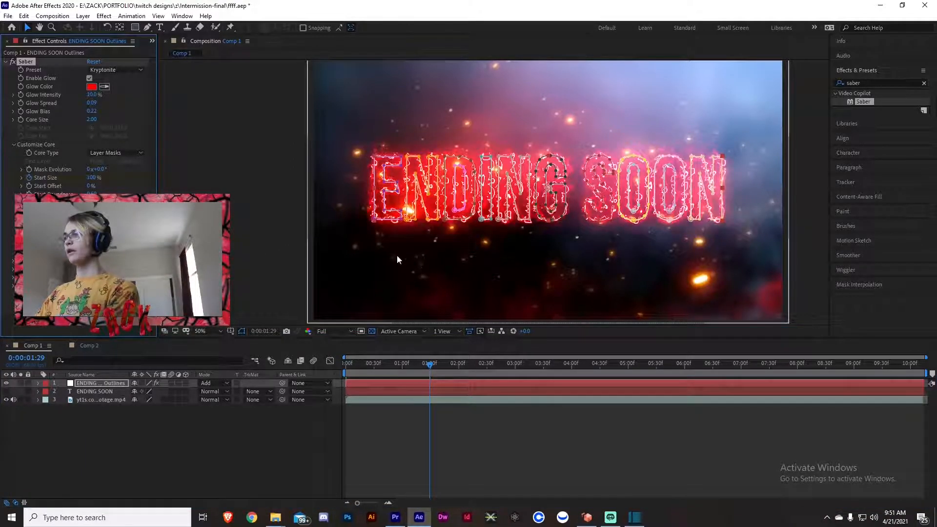
click(385, 256)
Scrub through the first two seconds of the timeline to preview the start size animation.
drag(430, 363, 362, 365)
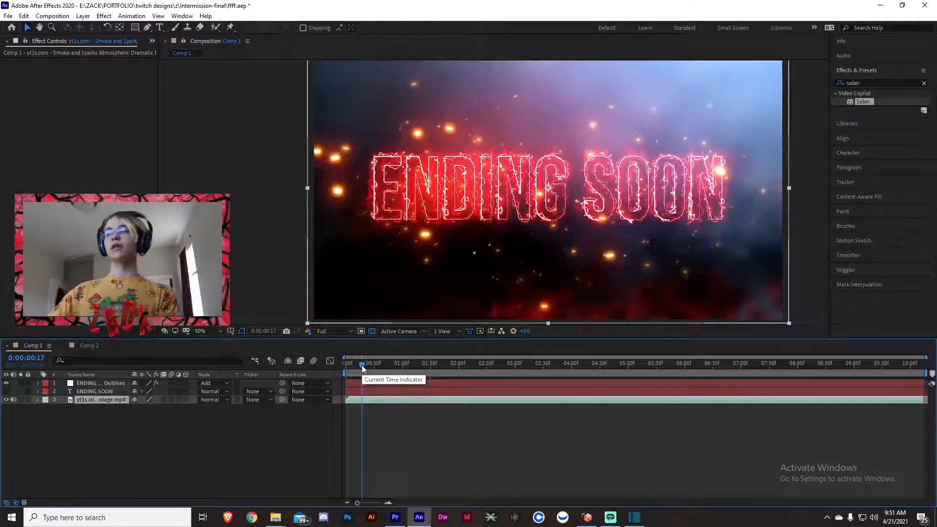
drag(362, 366, 450, 367)
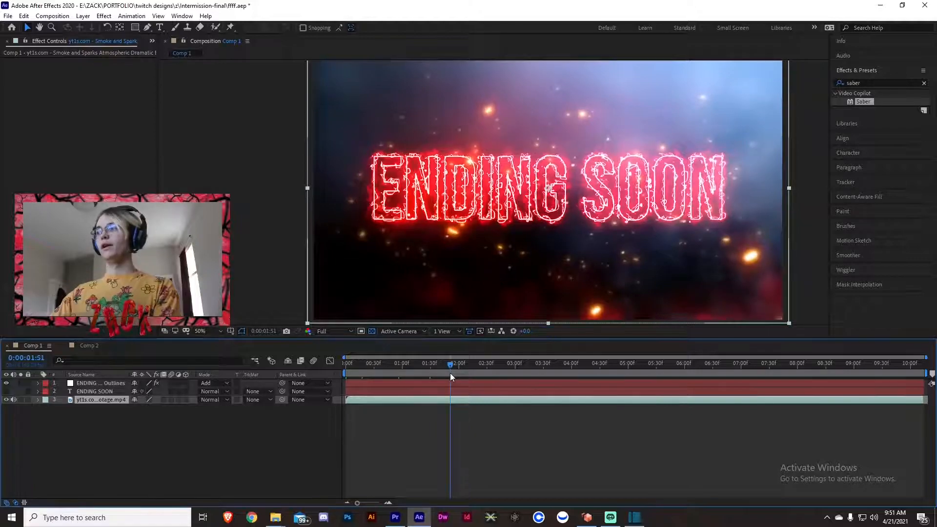
click(249, 322)
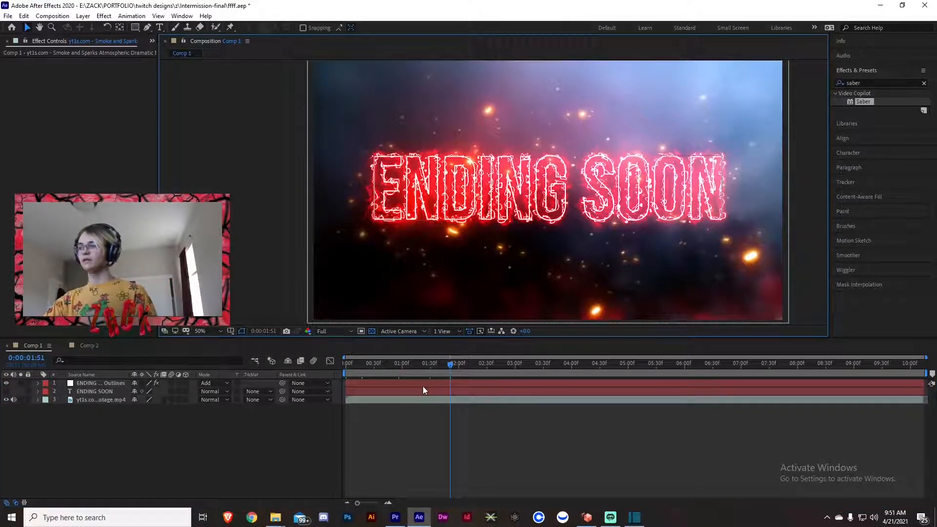
drag(419, 365, 346, 364)
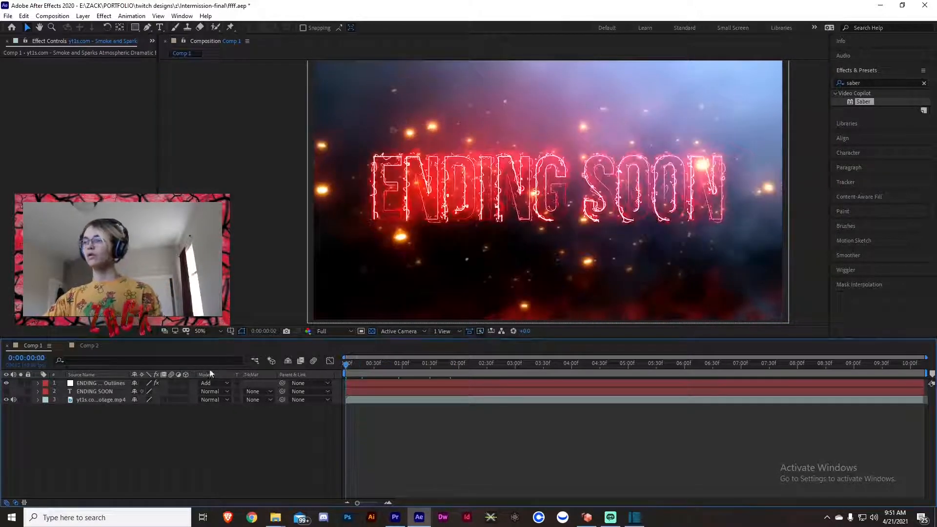
Enable keyframing for the Saber glow color on the ENDING SOON Outlines layer at the timeline's start, keeping red FF0000.
click(87, 385)
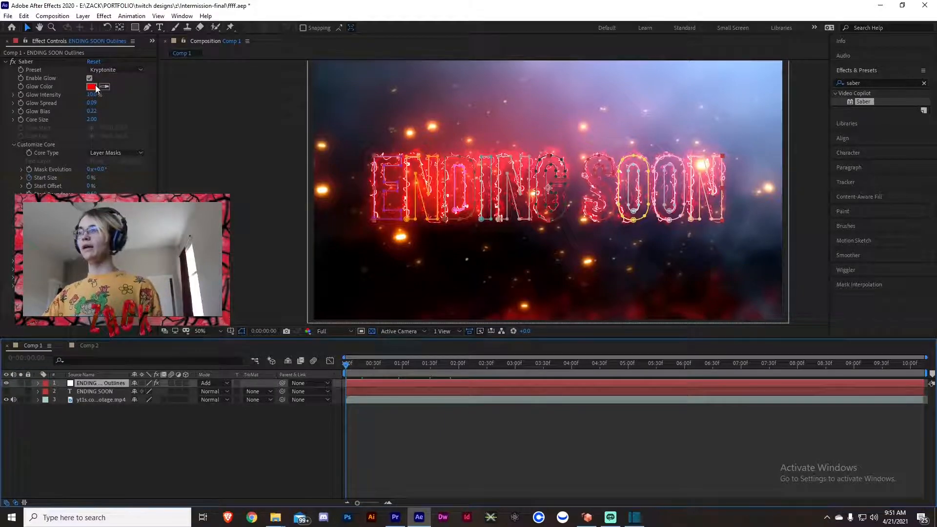
click(21, 87)
click(21, 86)
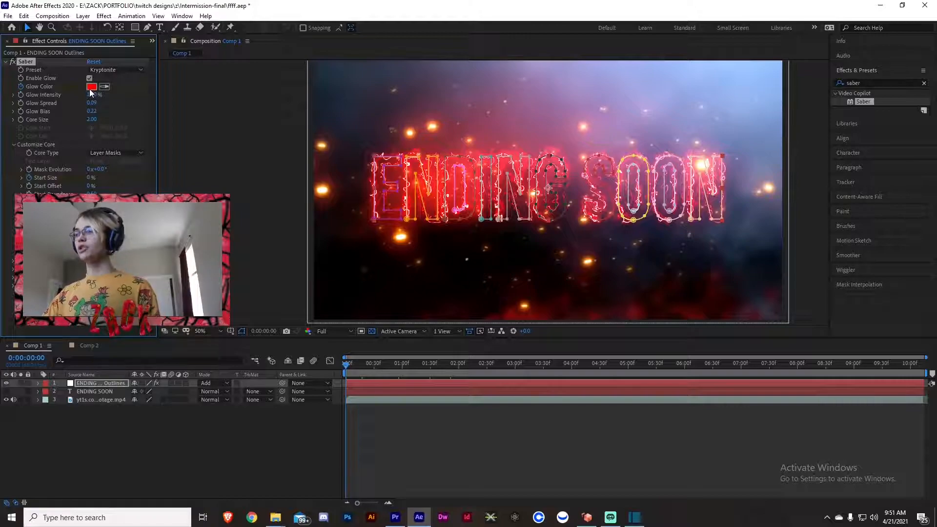
click(90, 87)
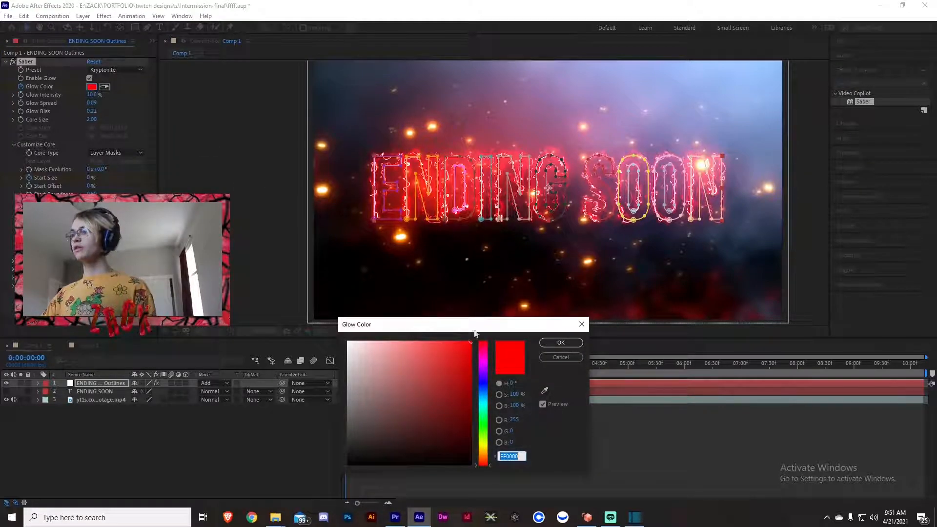
click(561, 342)
Try changing the Saber glow color to white at 0:00:01:29.
click(347, 364)
drag(362, 370, 431, 370)
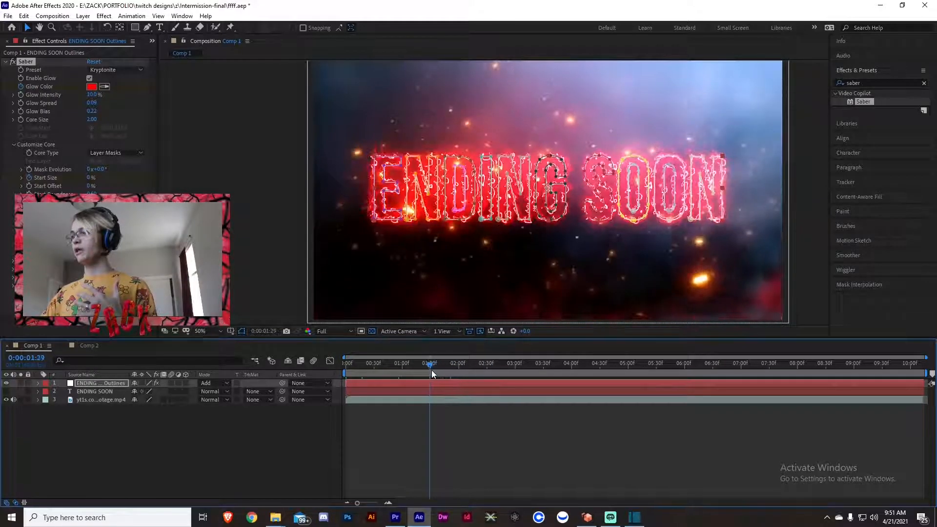
click(91, 86)
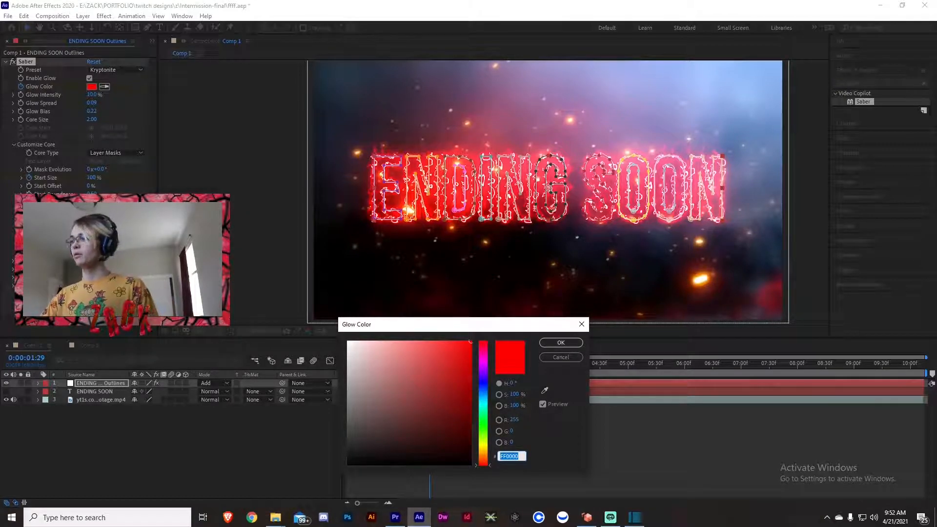
drag(471, 341, 301, 321)
click(556, 342)
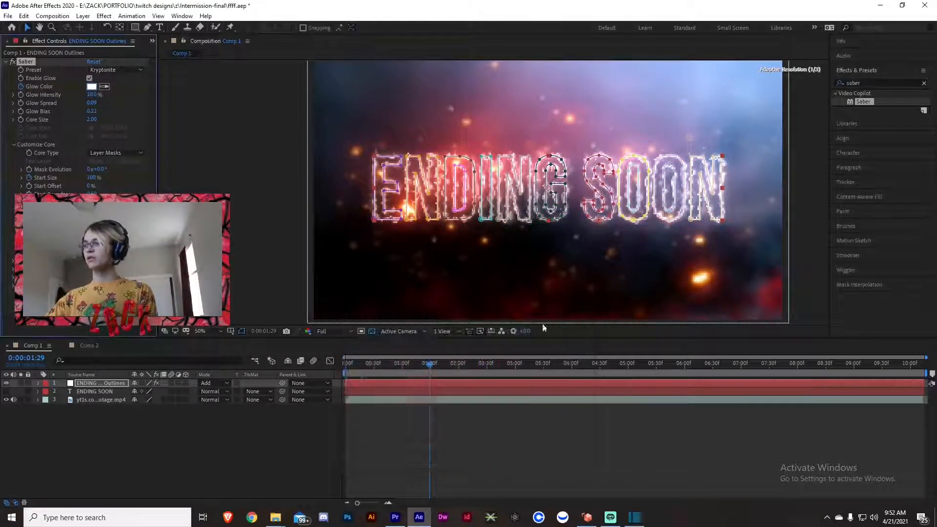
Preview the glow color animation from the start of the timeline to about 0:00:01:47.
drag(427, 366, 334, 361)
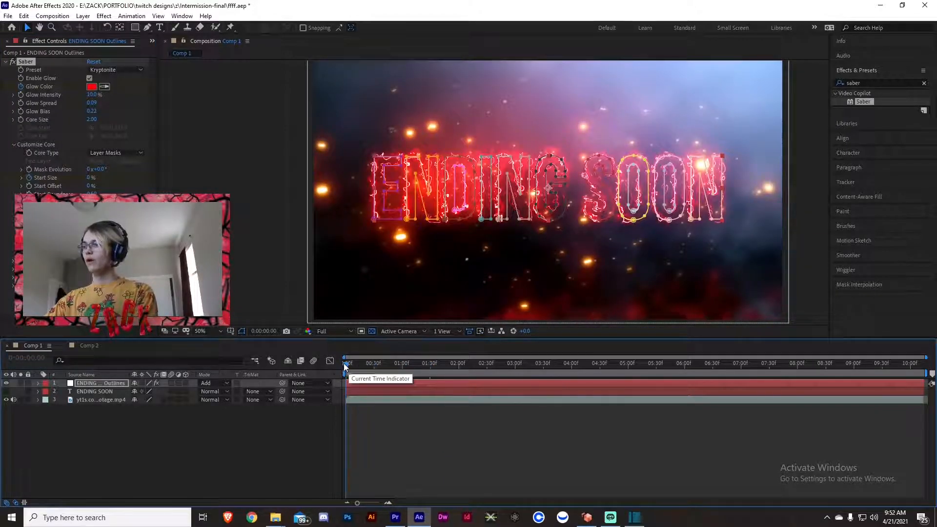
key(space)
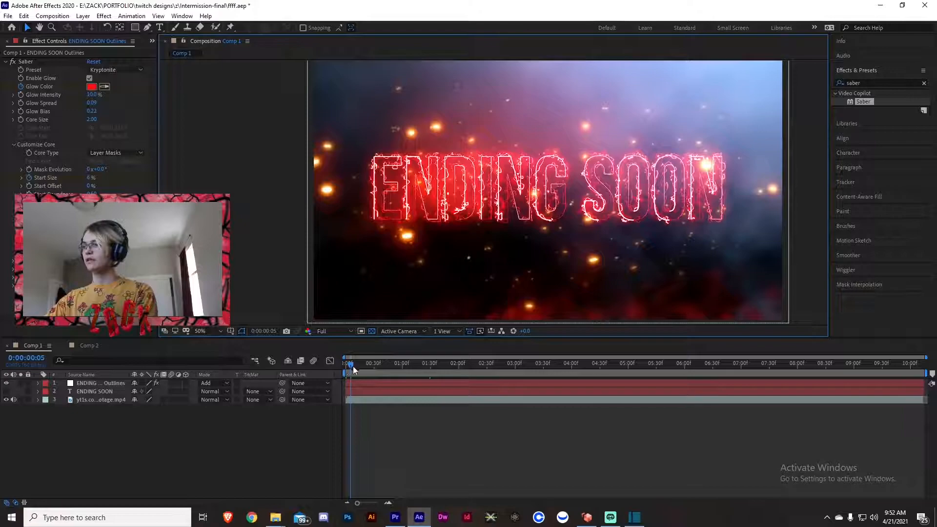
click(356, 364)
drag(355, 361, 446, 365)
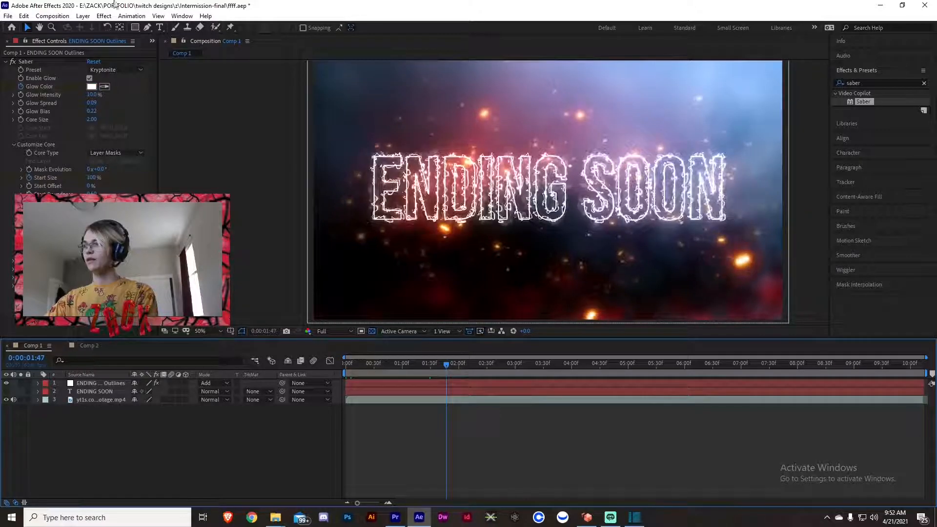
Undo the white glow color change and return to the beginning of the timeline.
key(ctrl+z)
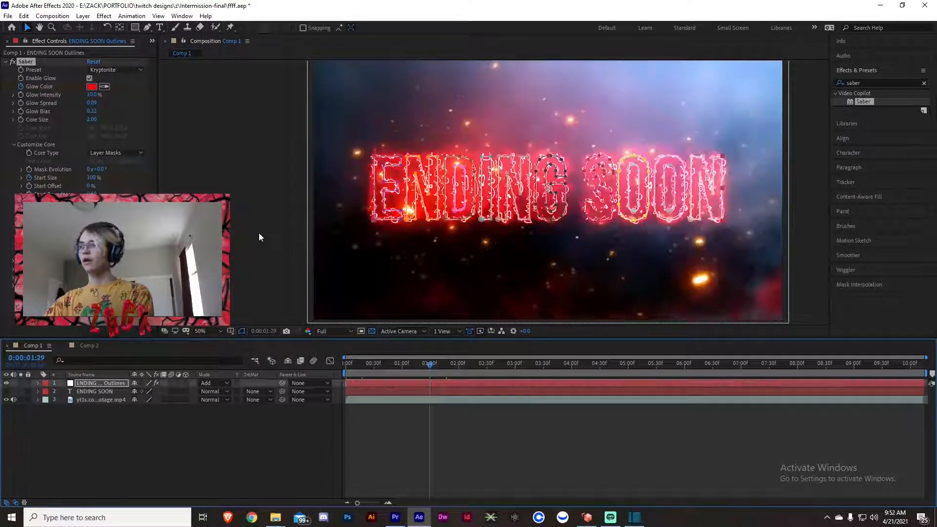
key(Home)
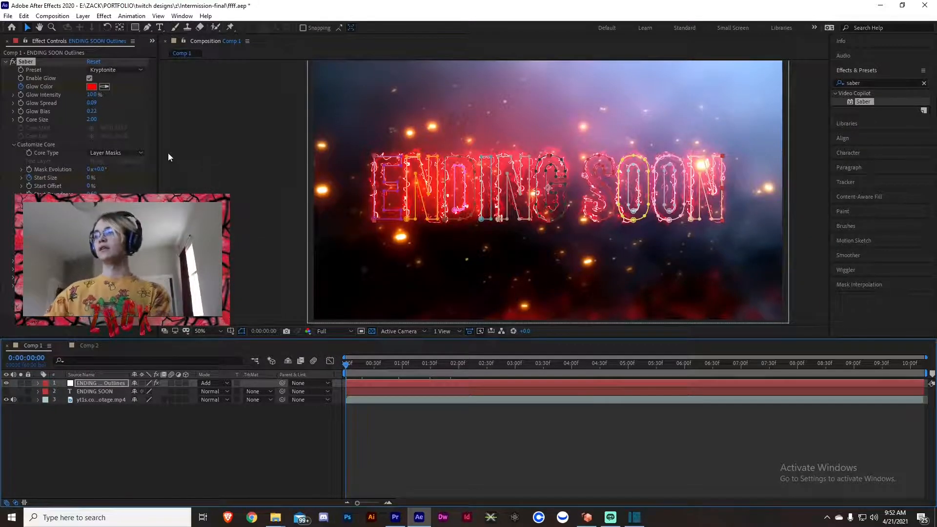
click(289, 426)
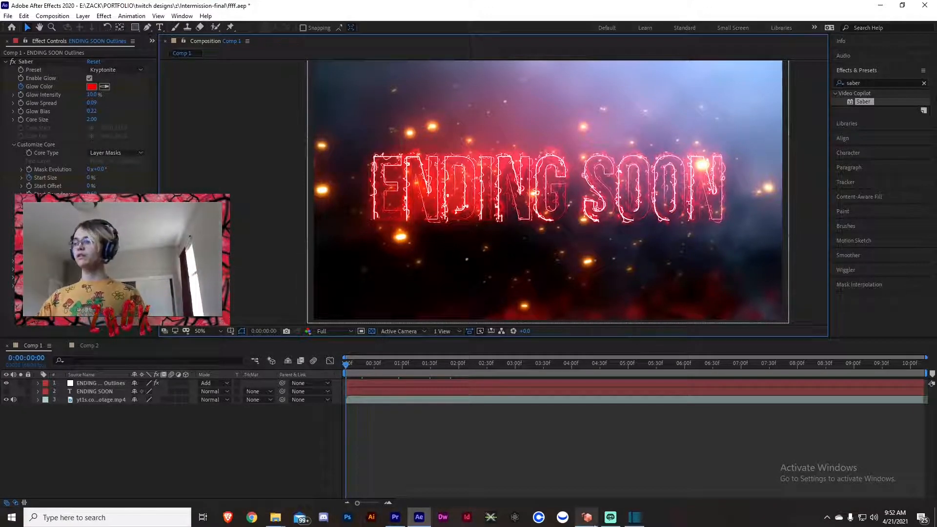
Switch to Streamlabs OBS, view and dismiss the naming dialog for a new scene, and select the Intermission scene.
click(611, 517)
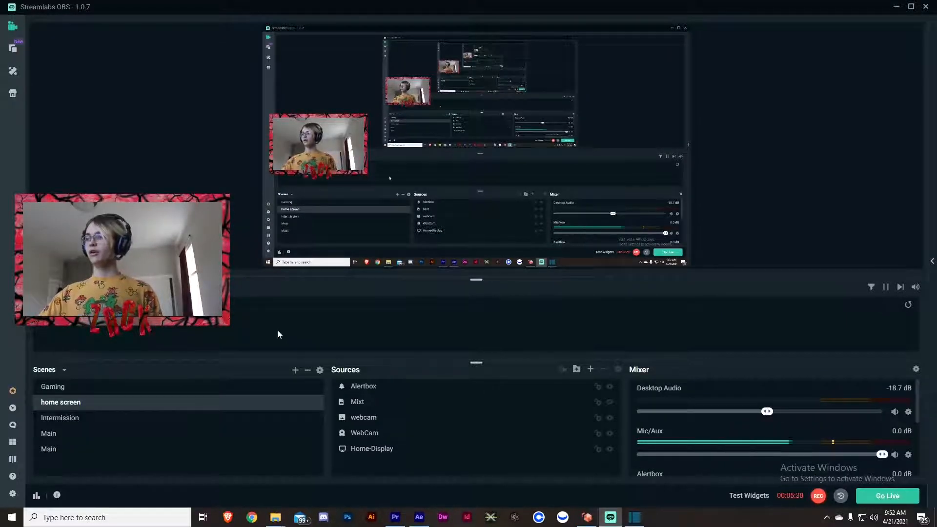
click(295, 372)
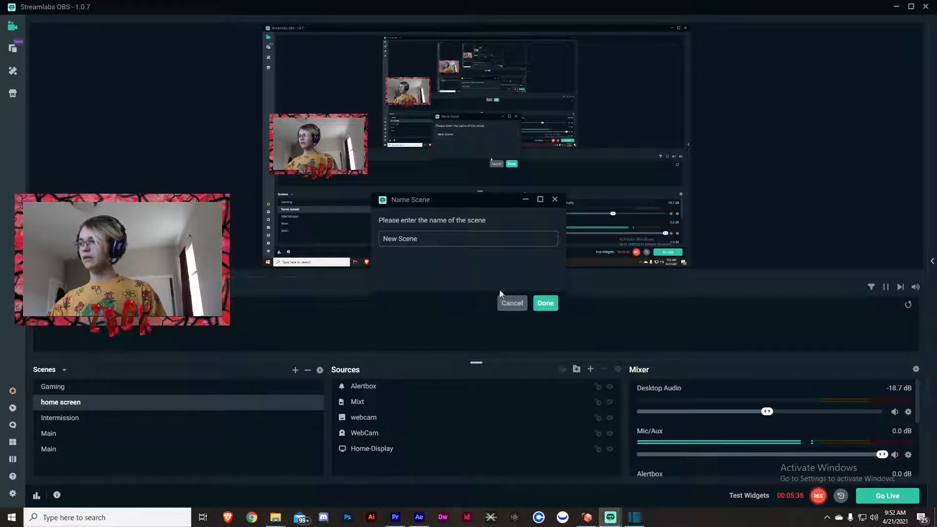
click(512, 303)
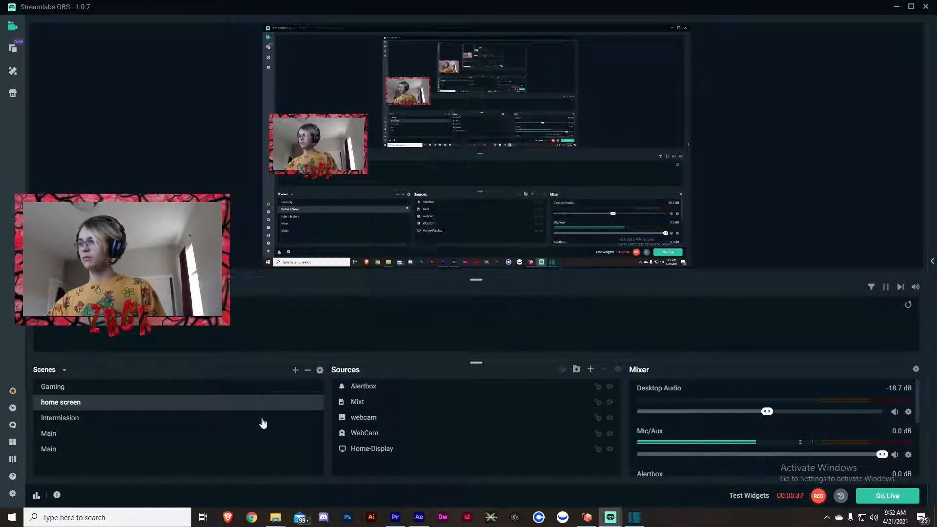
click(71, 418)
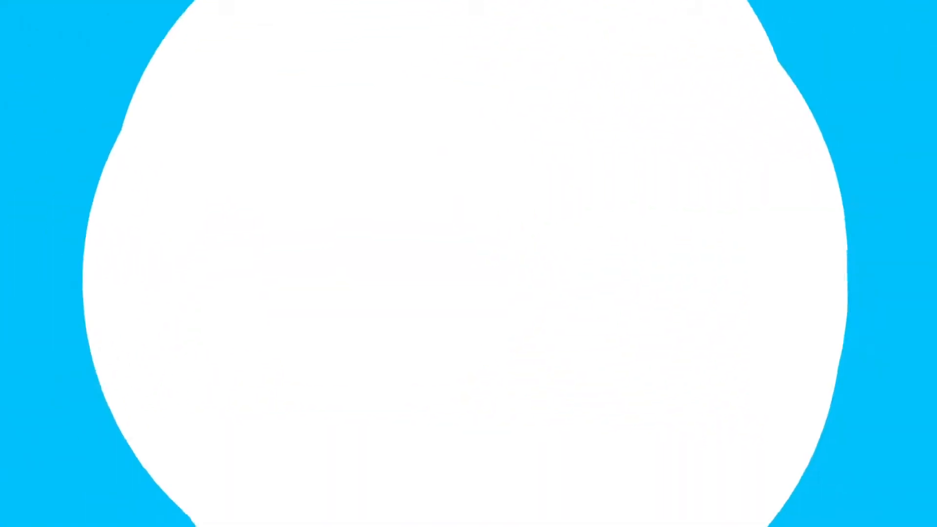